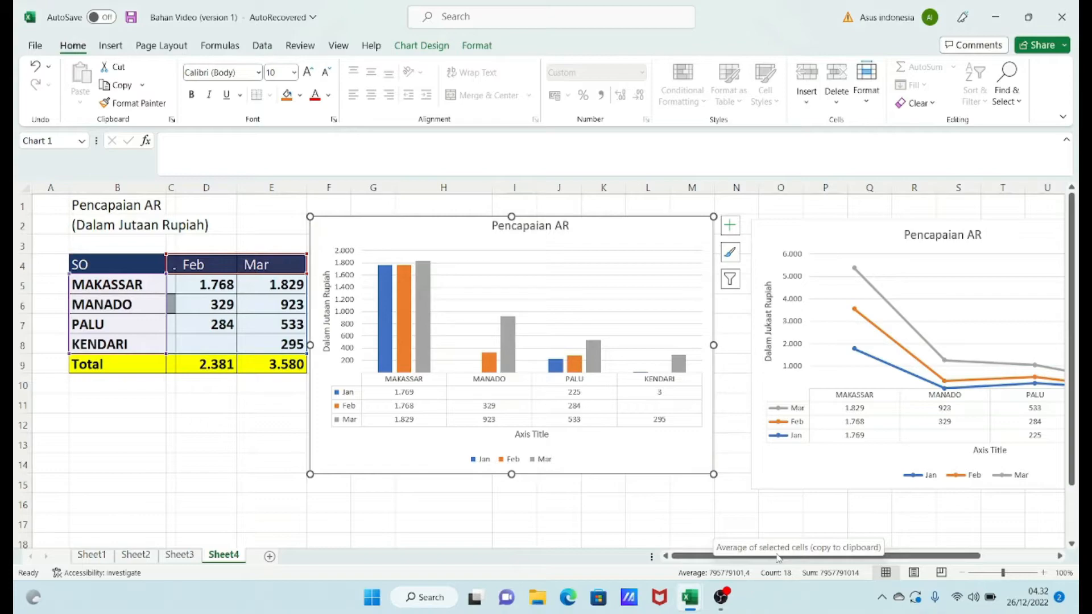
Set the font colour of the column chart's title "Pencapaian AR" to the standard red
left_click_drag(912, 556, 975, 557)
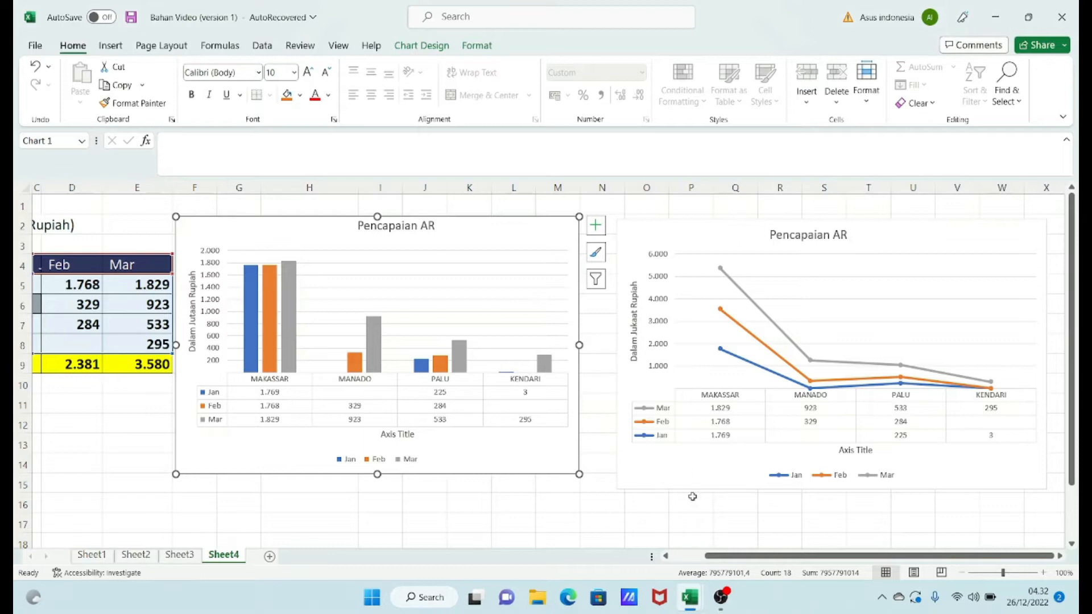
left_click_drag(738, 557, 766, 557)
left_click(454, 207)
left_click(405, 227)
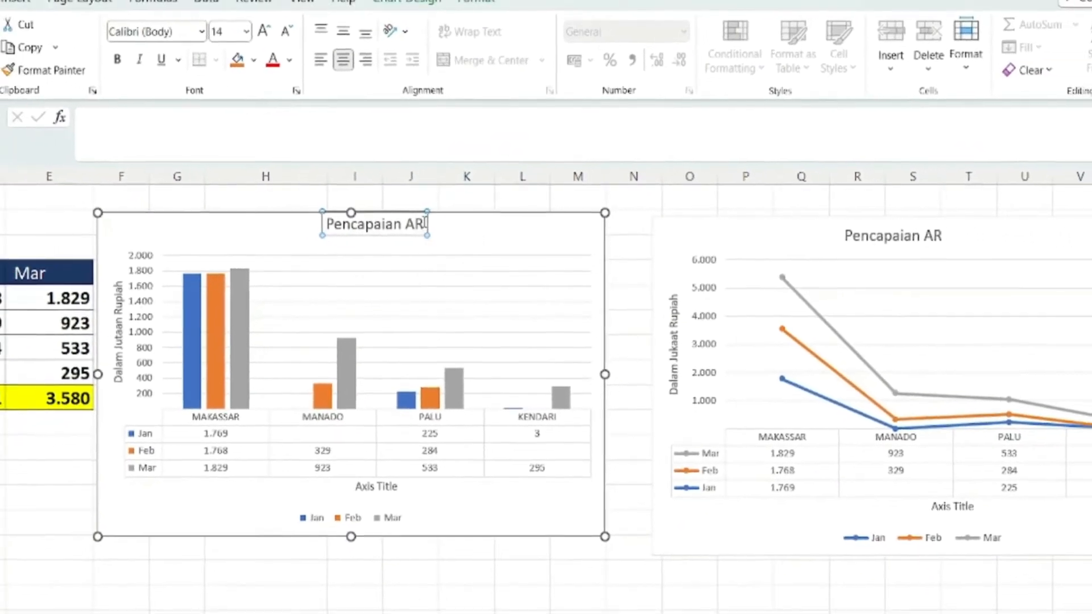
left_click_drag(423, 223, 319, 224)
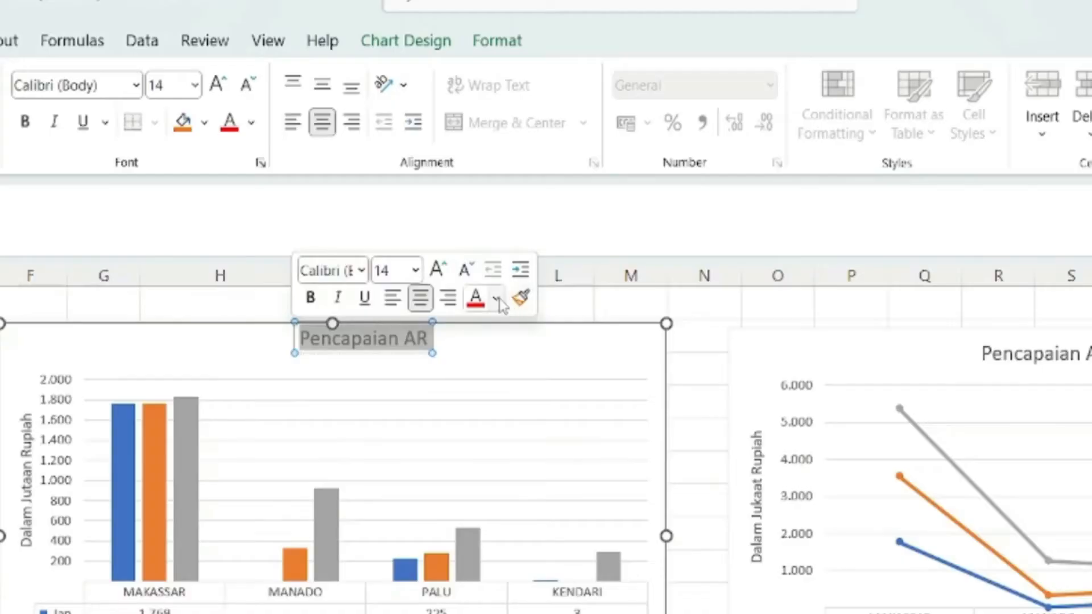
left_click(496, 299)
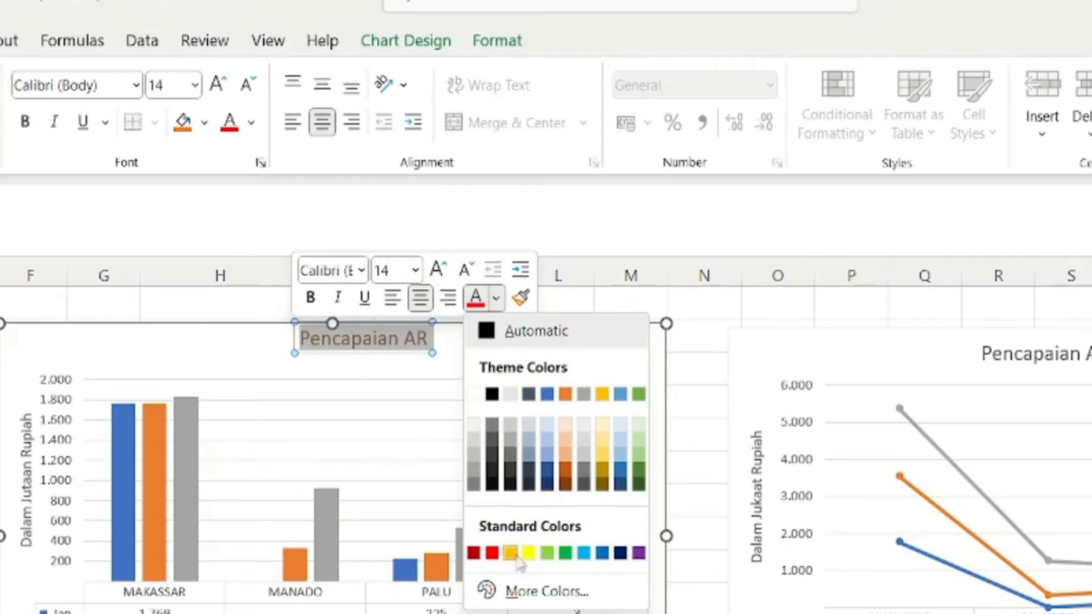
left_click(493, 554)
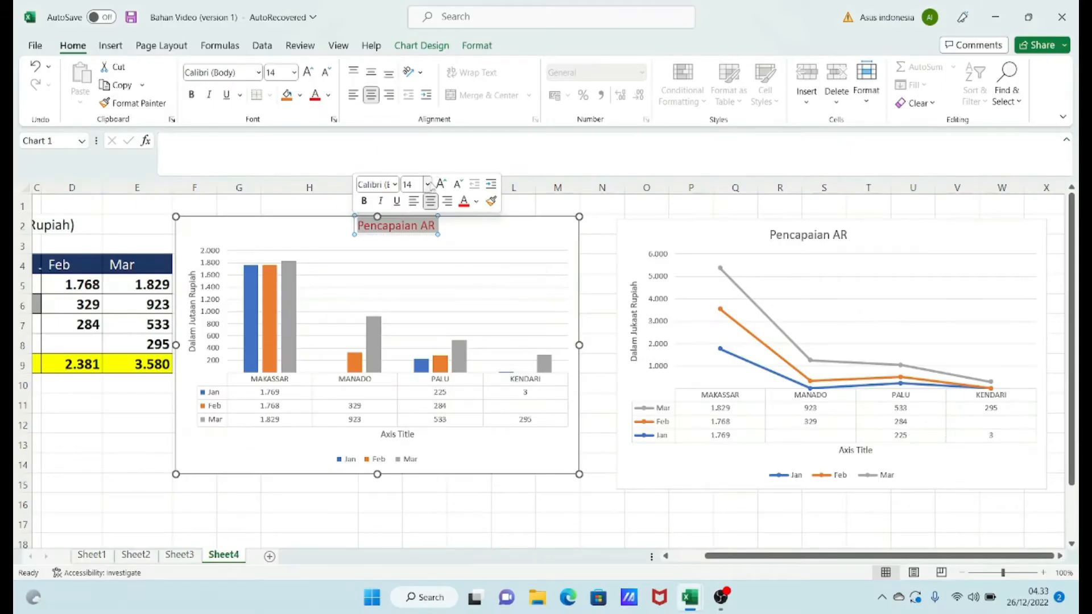
Set the column chart title's font size to 18 and its font to Arial Narrow
left_click(428, 185)
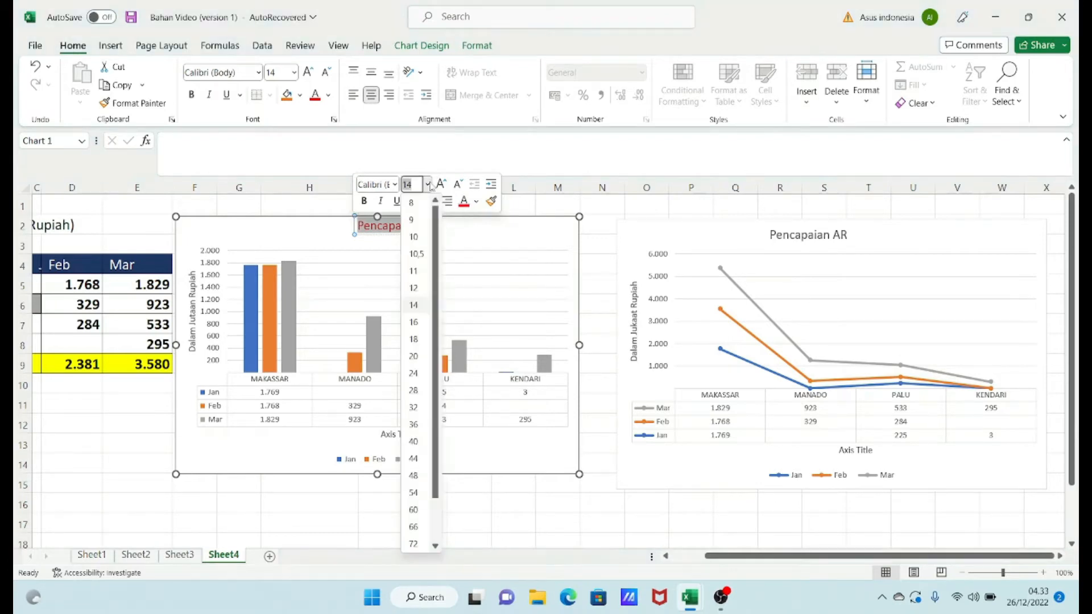
left_click(412, 340)
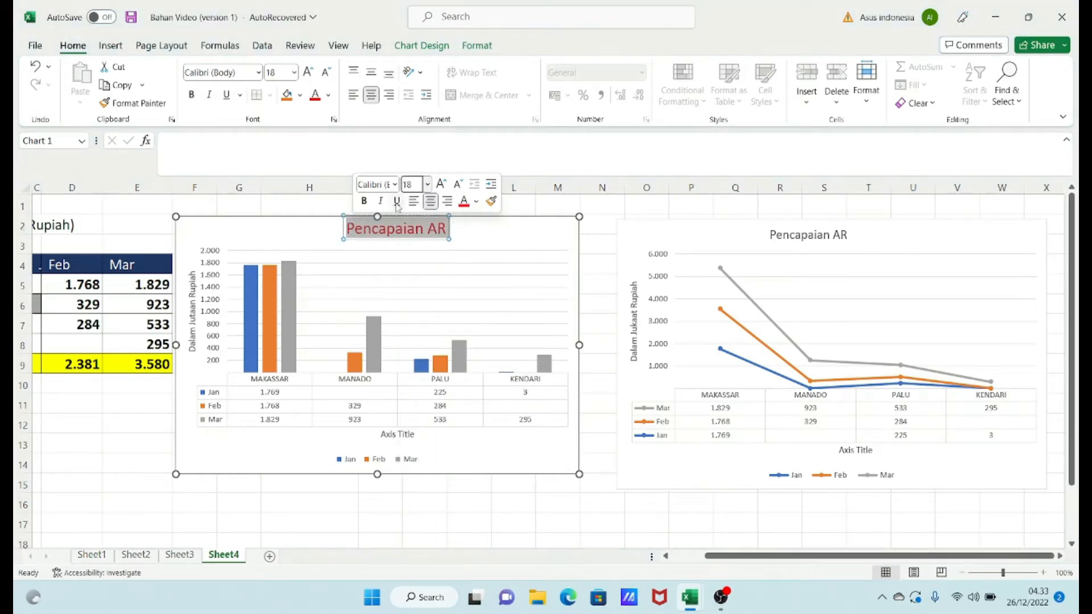
left_click(395, 185)
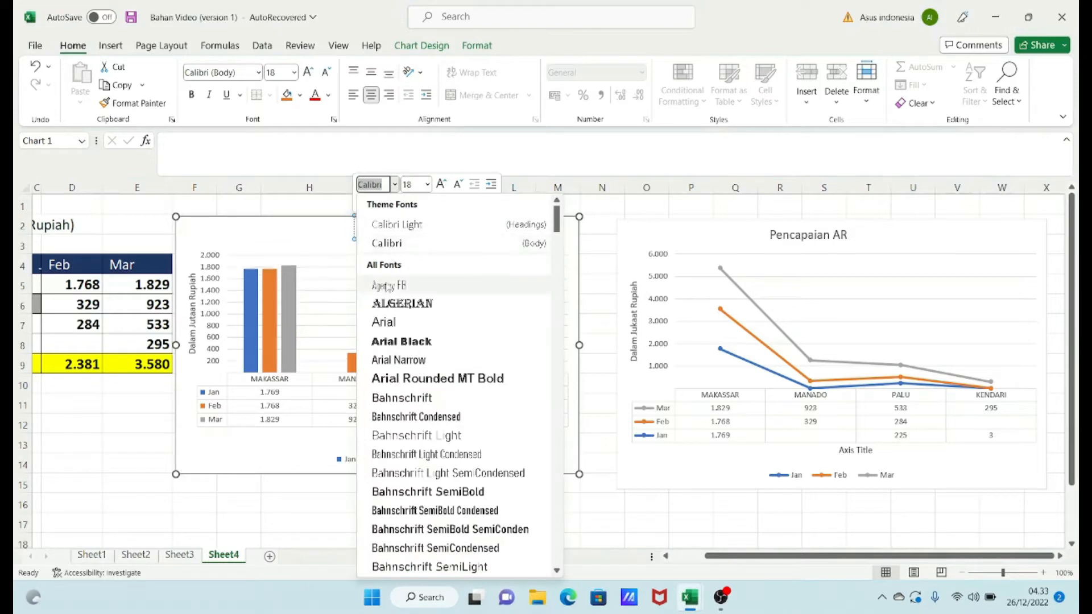
left_click(401, 360)
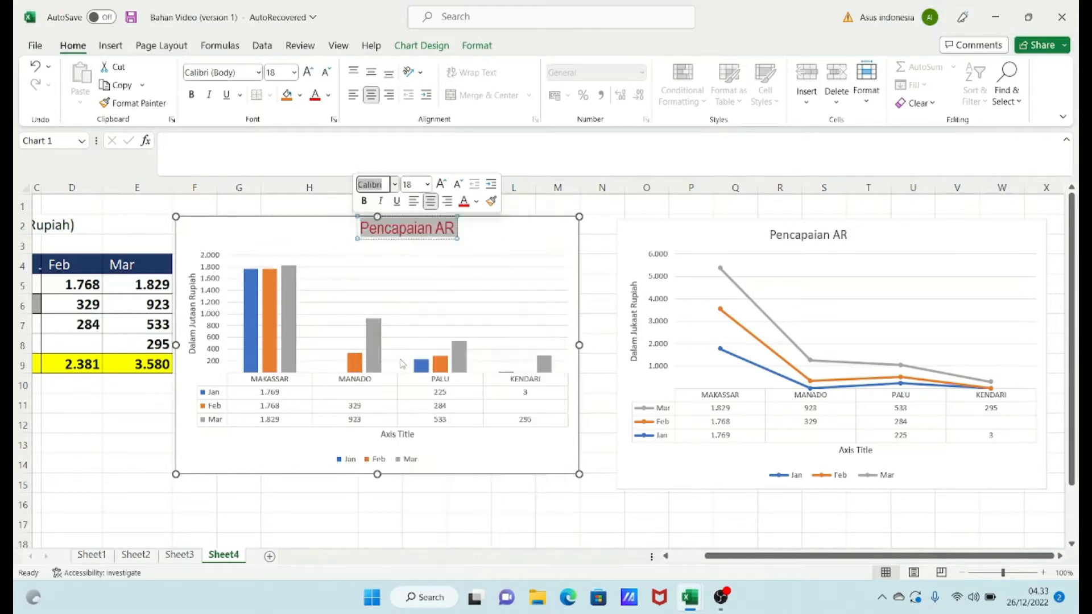
left_click(317, 251)
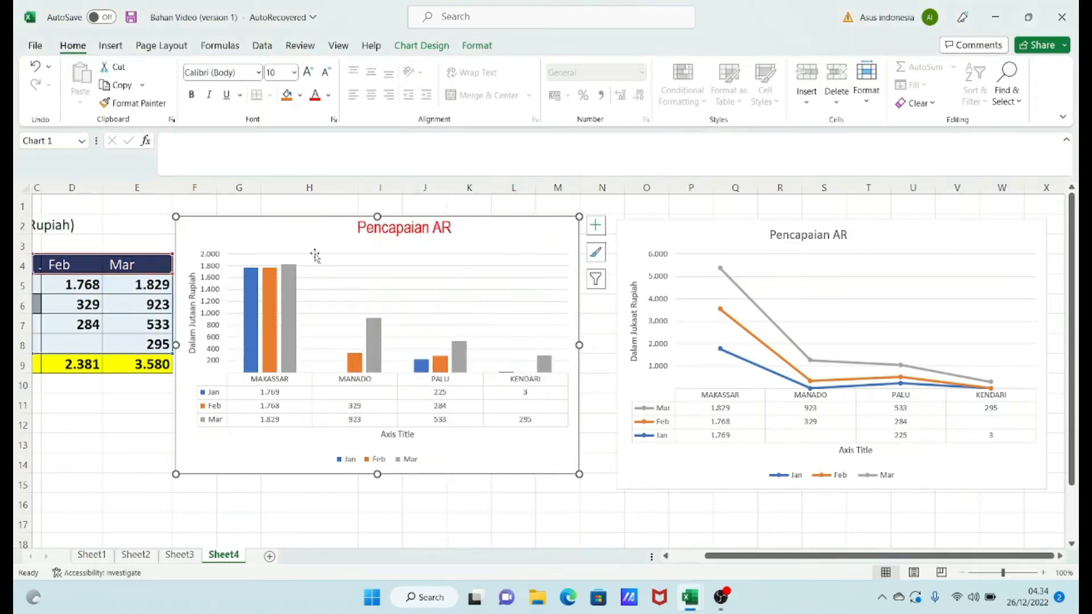
left_click(195, 306)
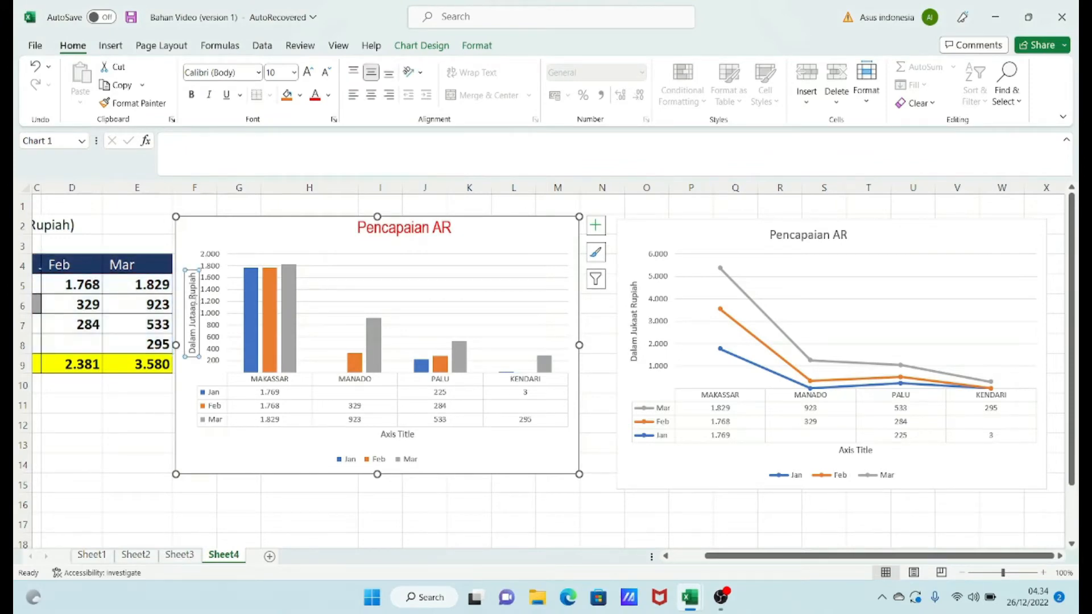
right_click(195, 304)
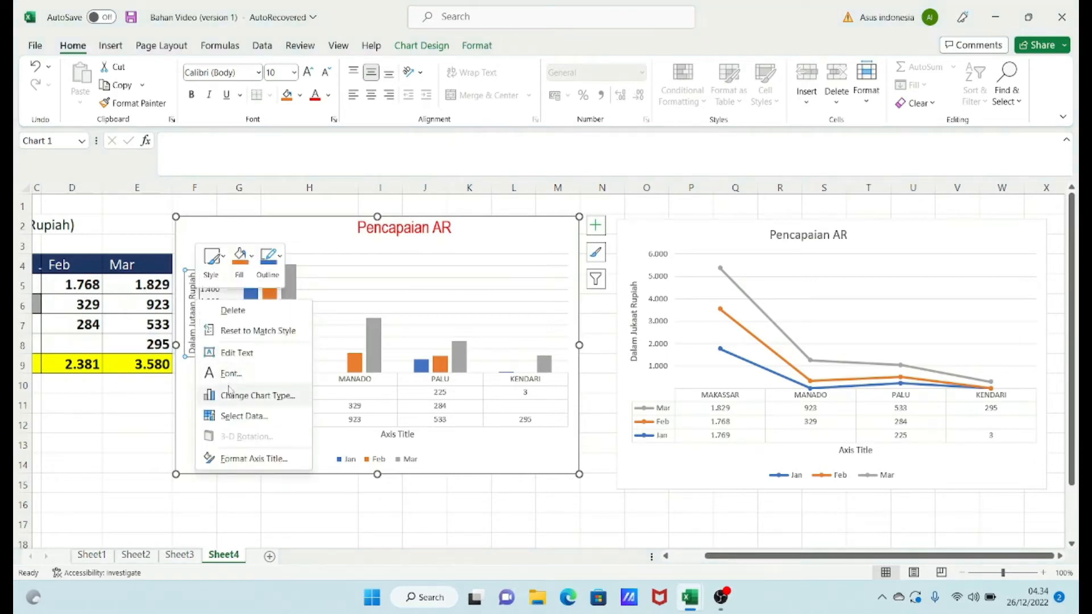
left_click(414, 230)
left_click(411, 228)
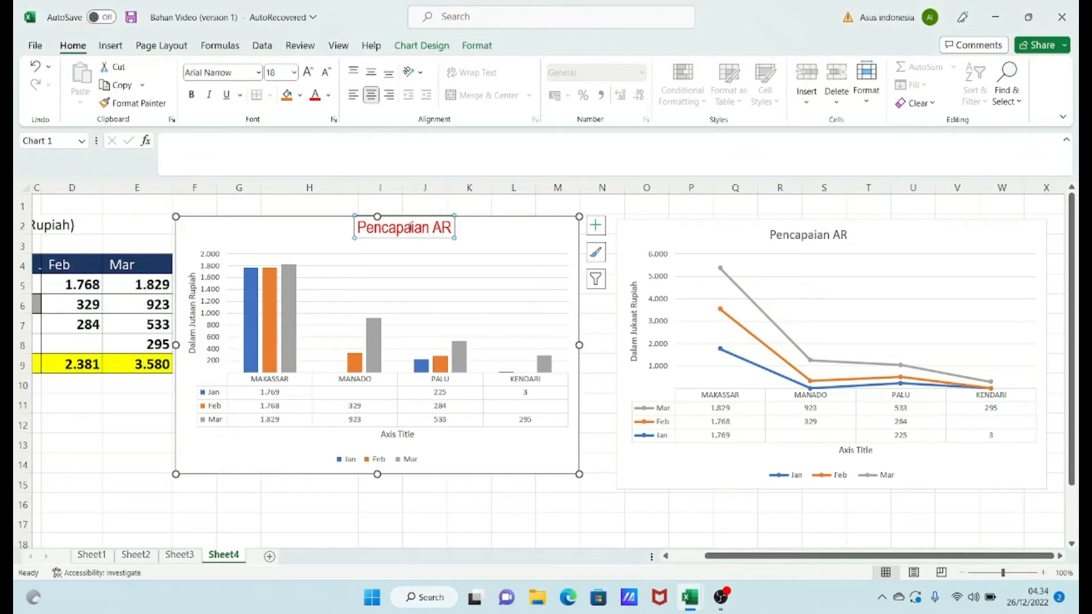
right_click(413, 230)
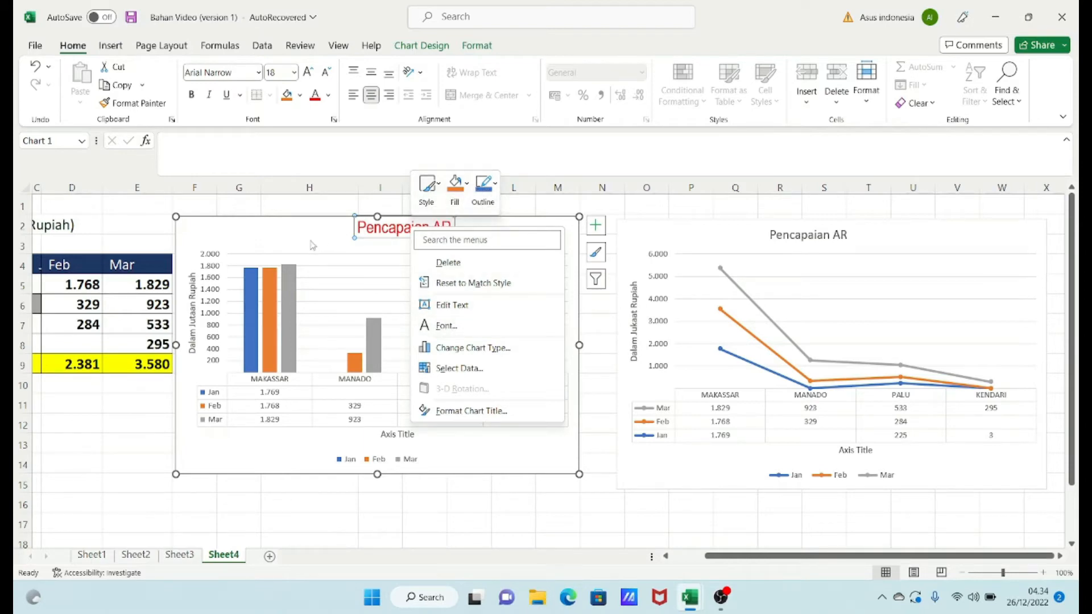
key("Escape")
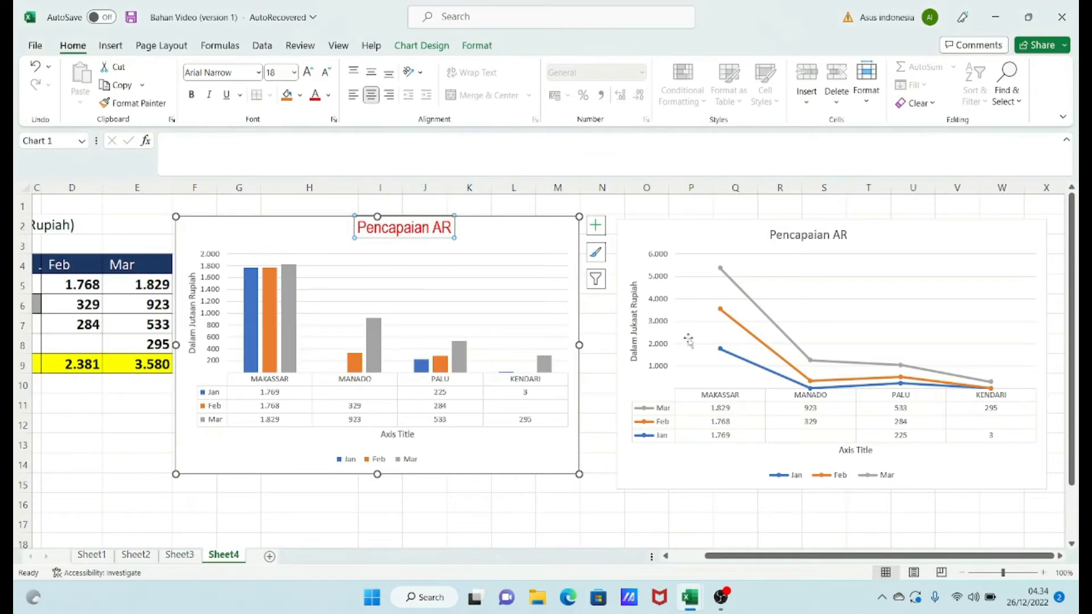
Try setting the line chart title's font to Arial Black through its font settings
left_click(804, 235)
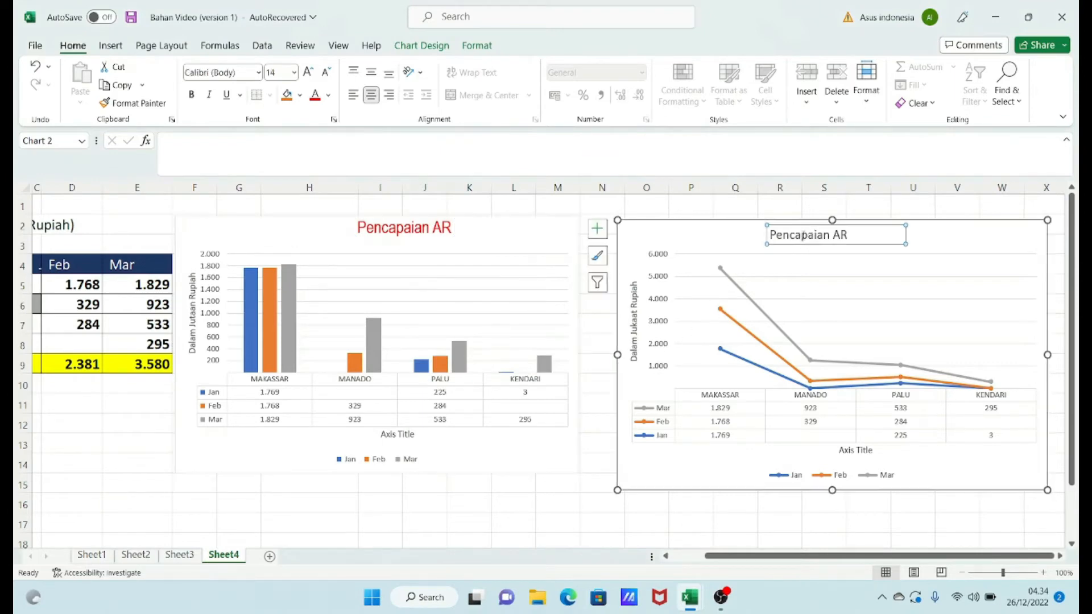
right_click(805, 239)
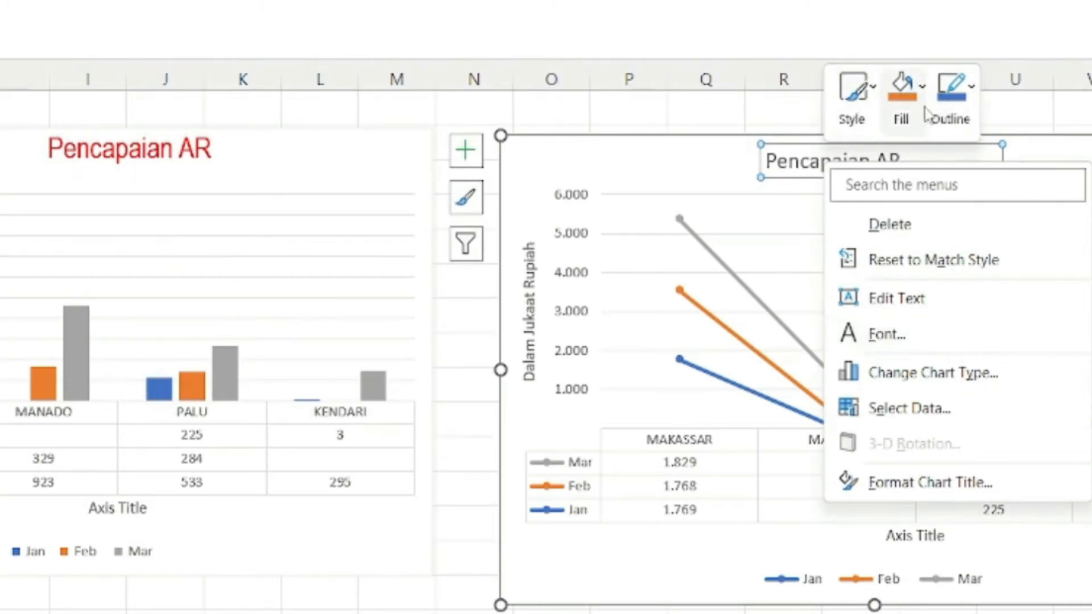
left_click(870, 334)
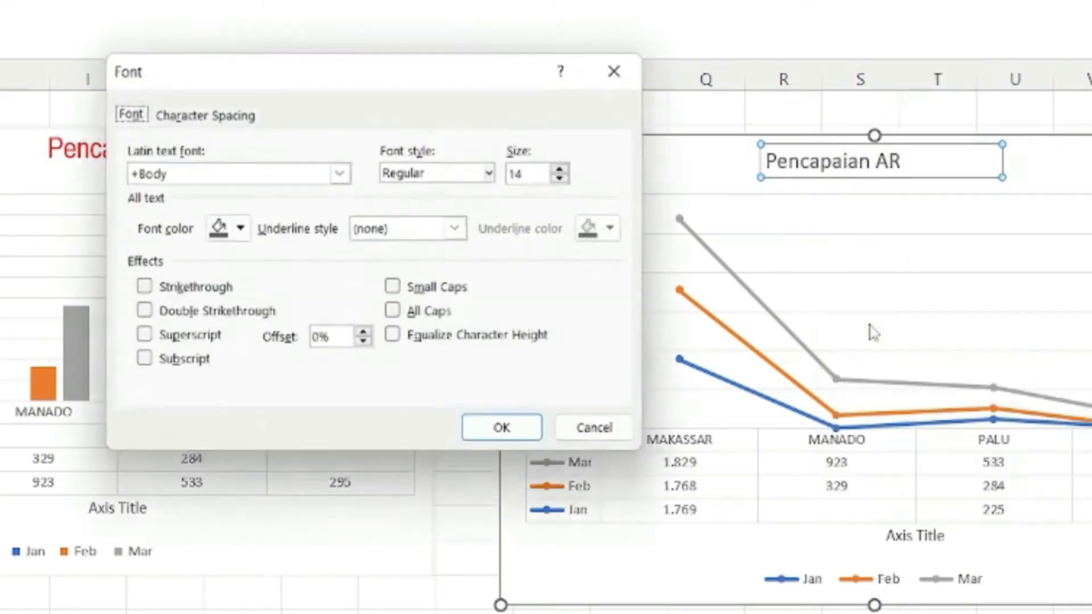
left_click(340, 172)
left_click(162, 317)
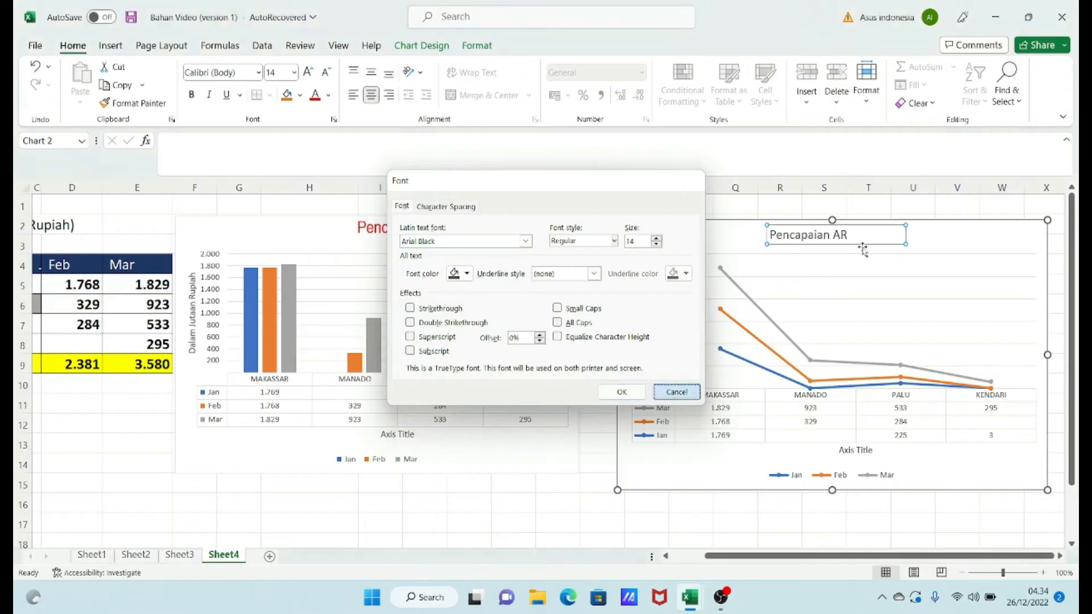
left_click(671, 398)
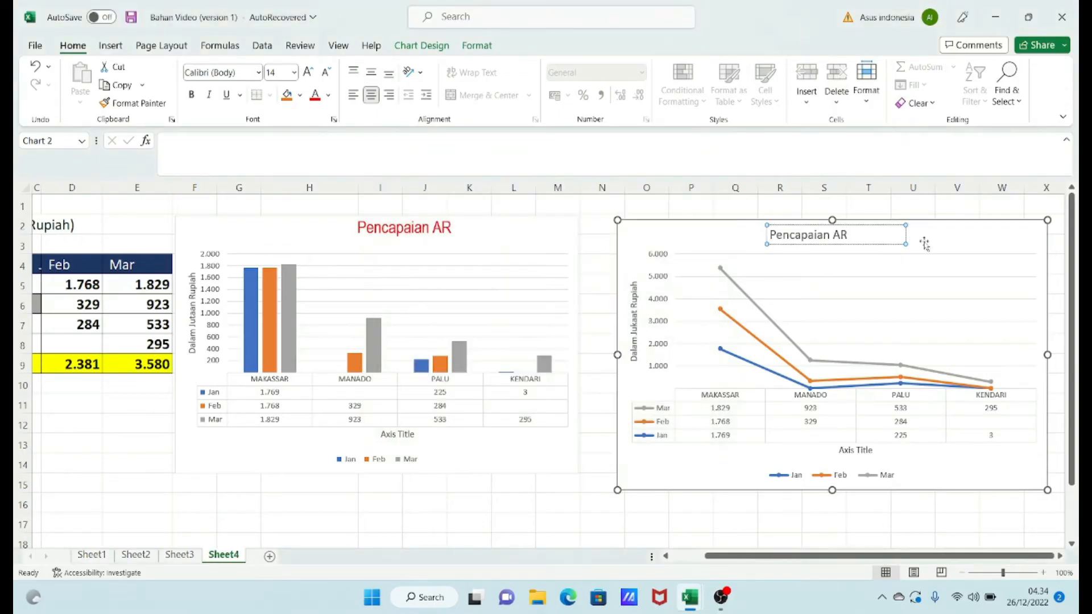
left_click(979, 289)
Try setting the line chart title's font to Arial Narrow with a size of 13,9
left_click(825, 235)
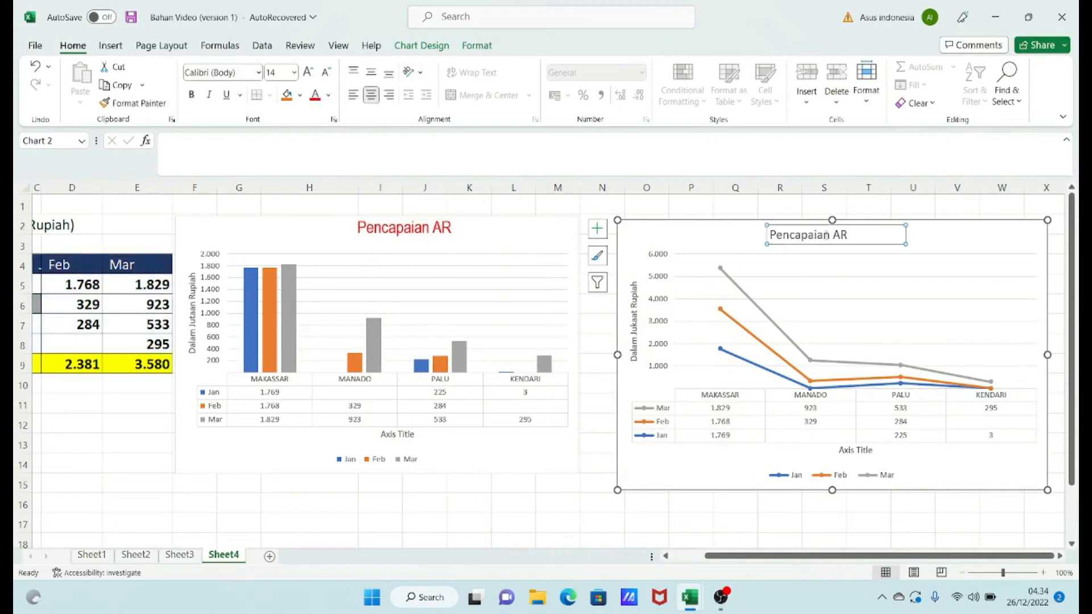
right_click(825, 235)
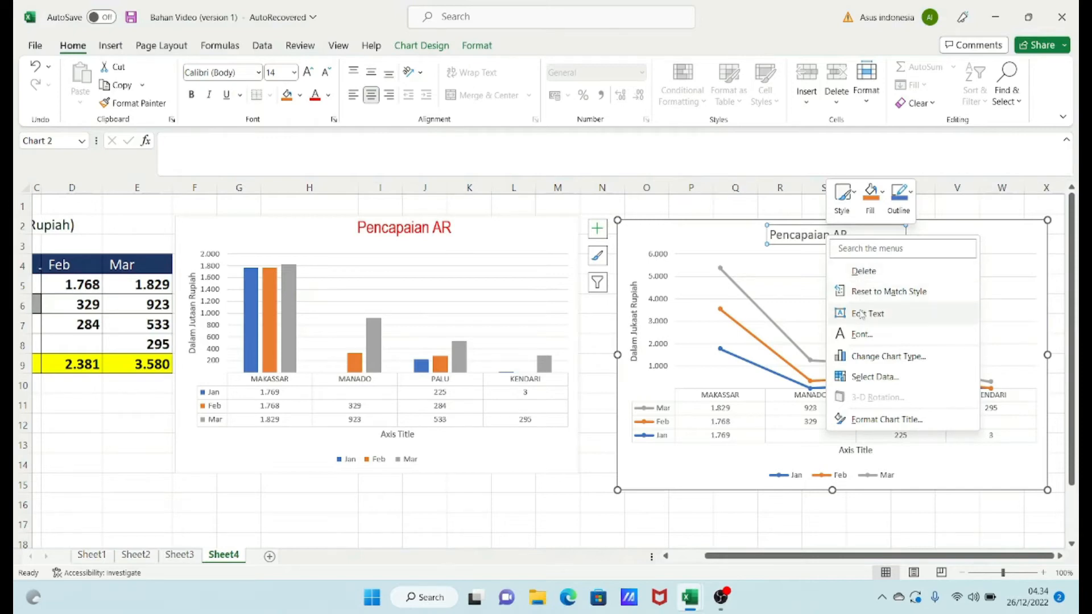
left_click(862, 335)
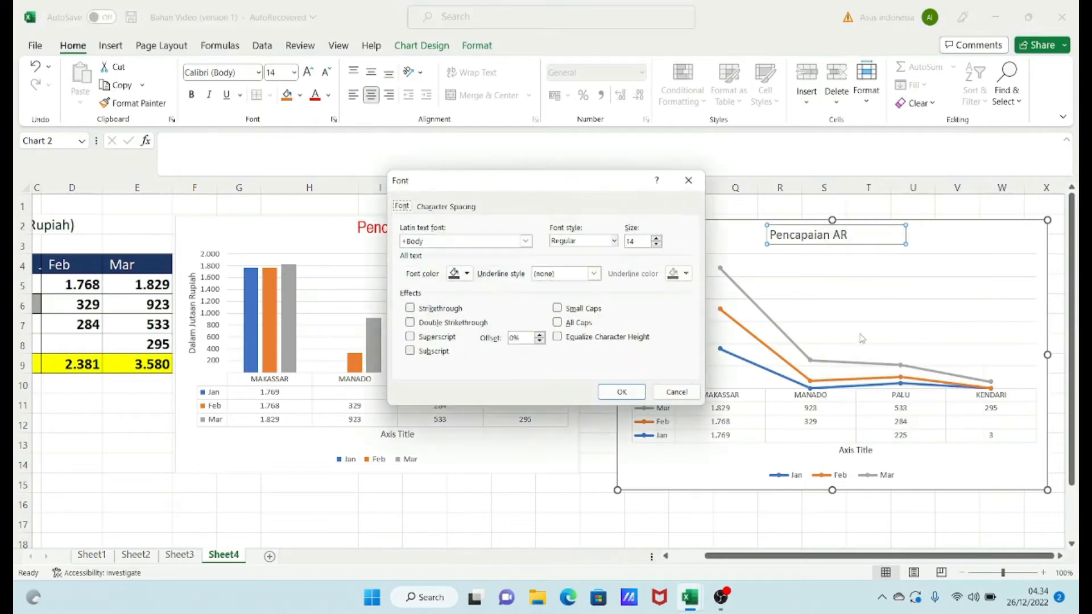
left_click(526, 242)
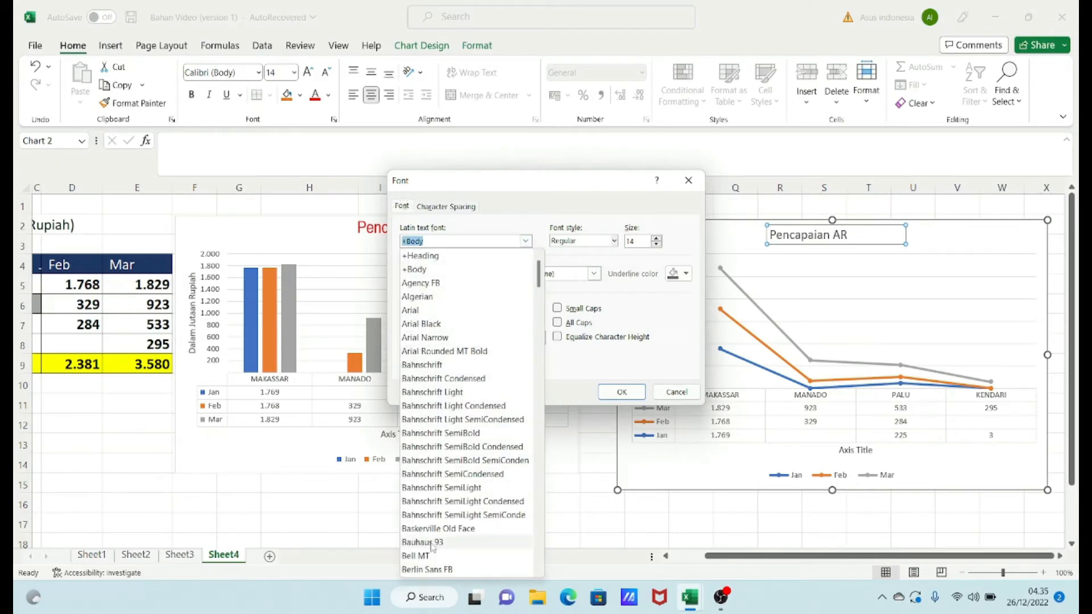
left_click(442, 339)
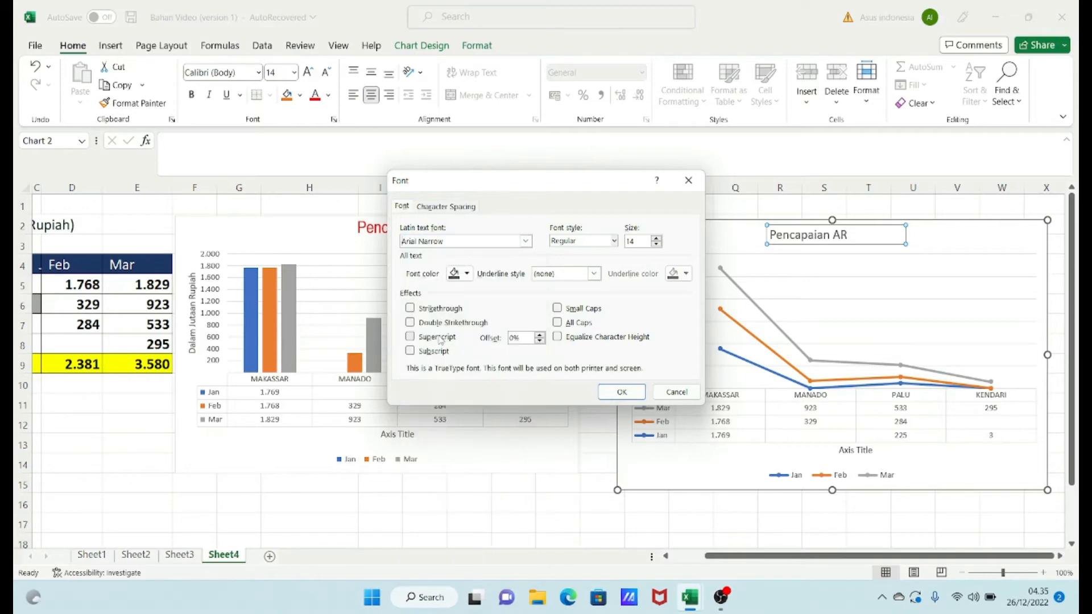
left_click(657, 244)
left_click(676, 391)
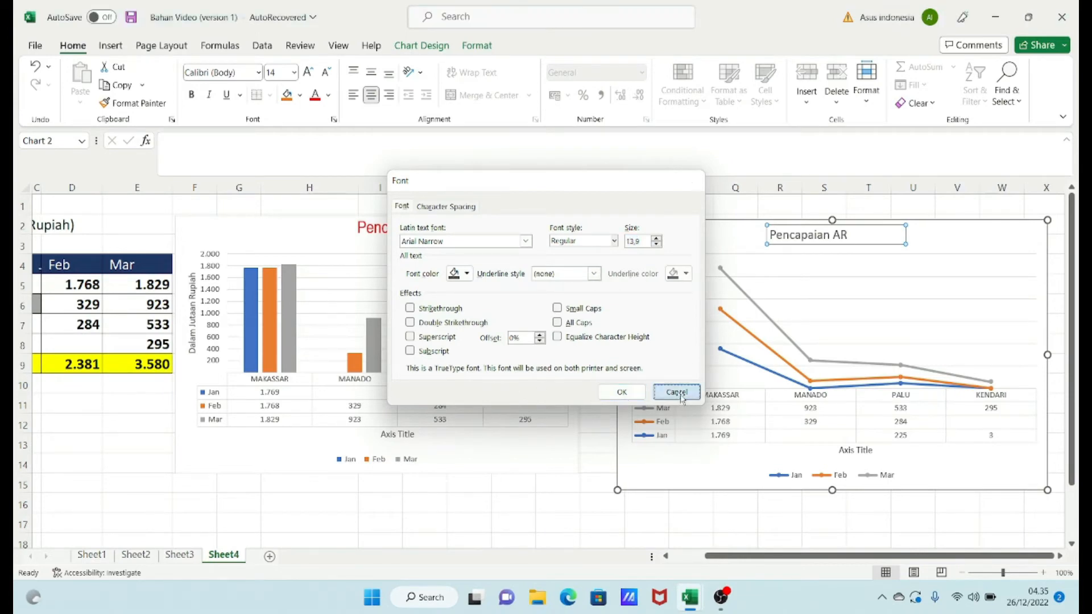
left_click(514, 479)
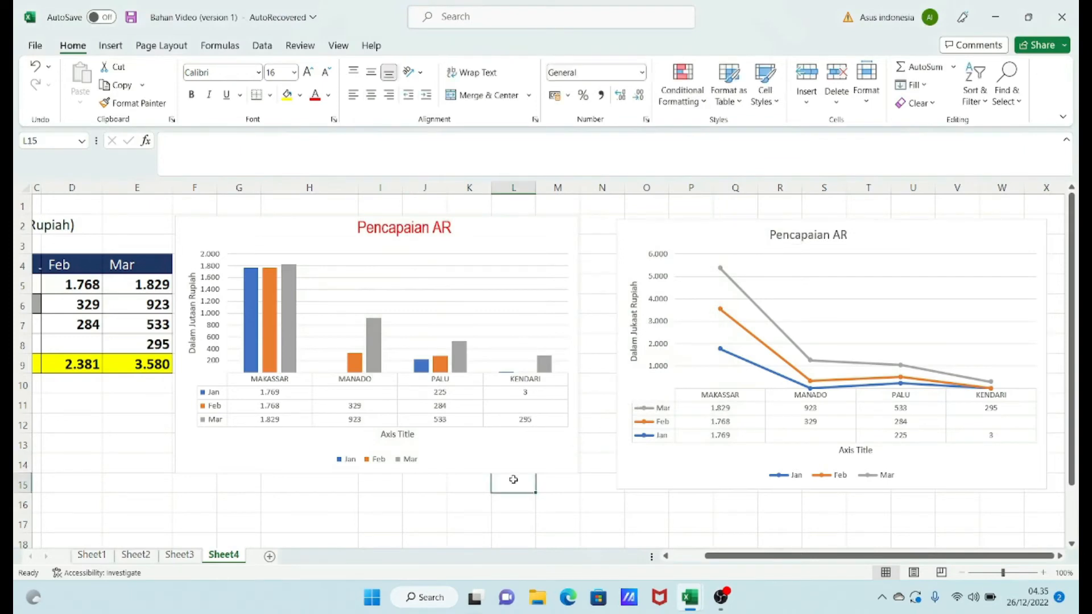
left_click(815, 233)
right_click(850, 231)
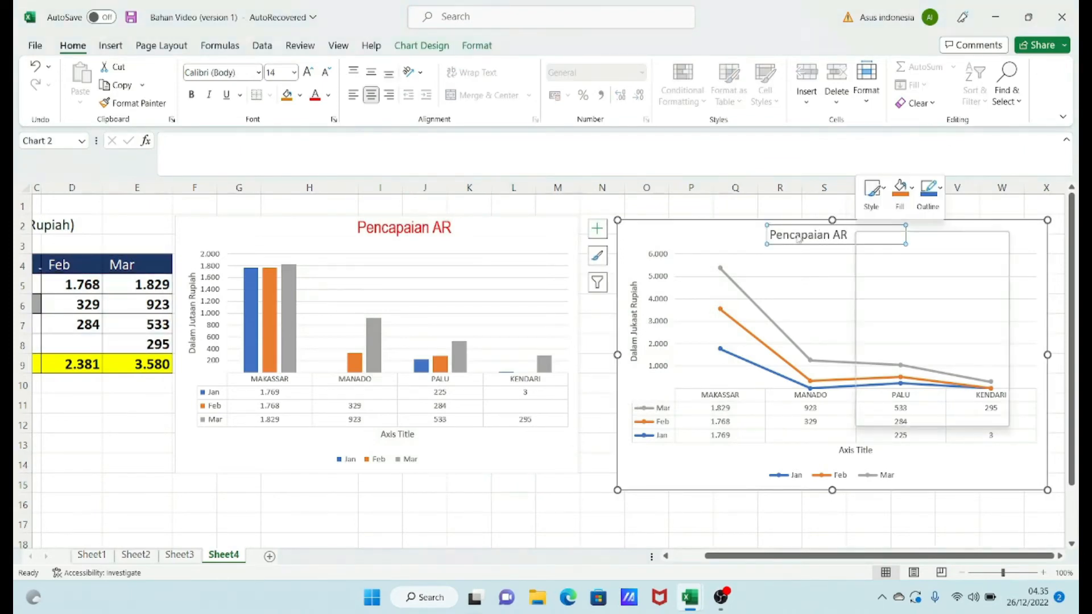
right_click(799, 237)
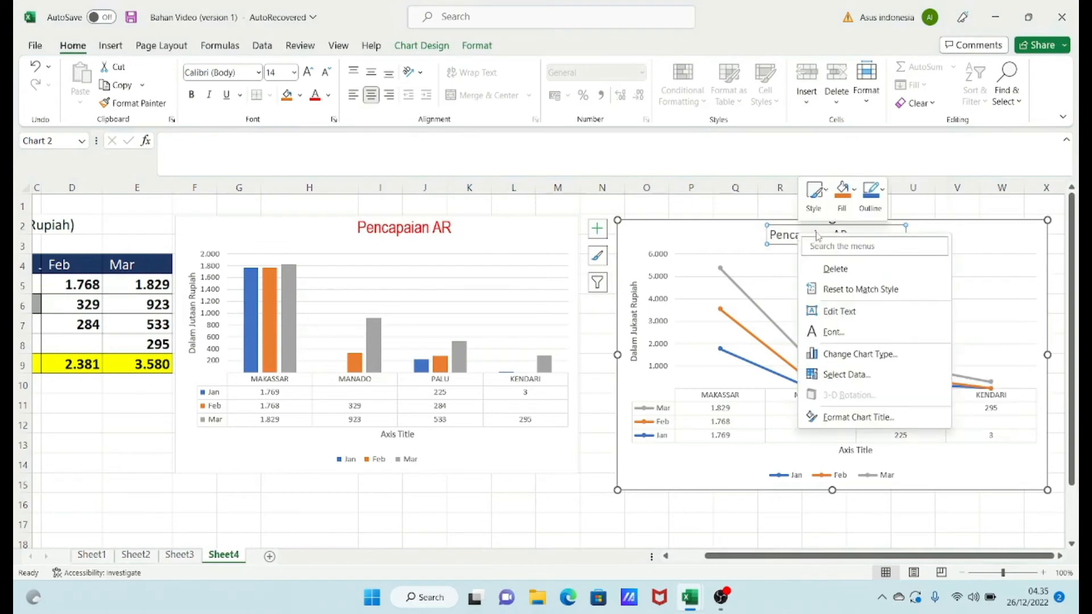
right_click(756, 260)
right_click(931, 229)
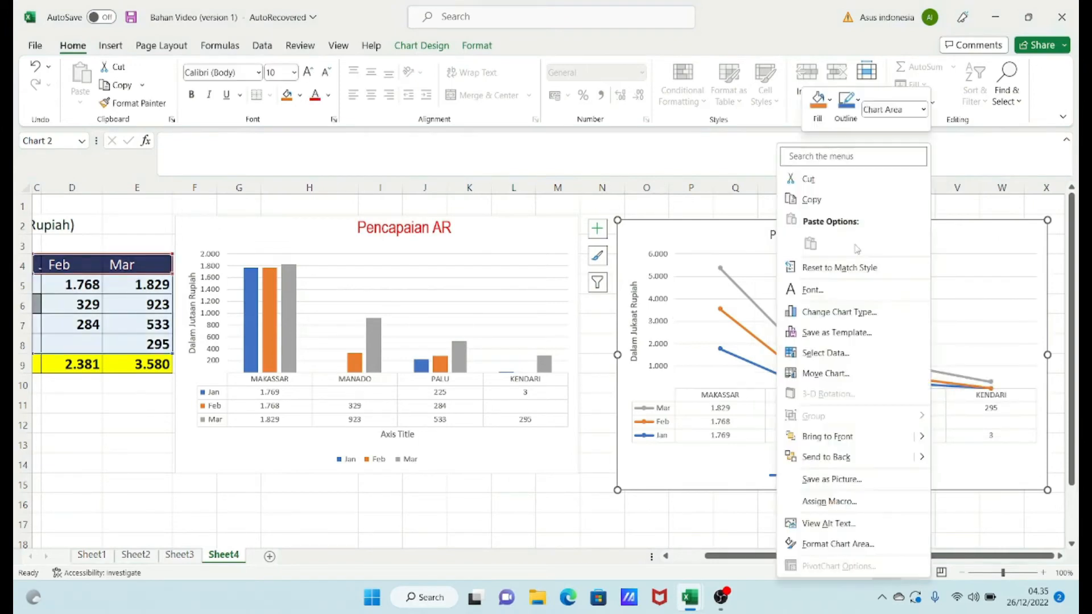
left_click(734, 247)
left_click(817, 235)
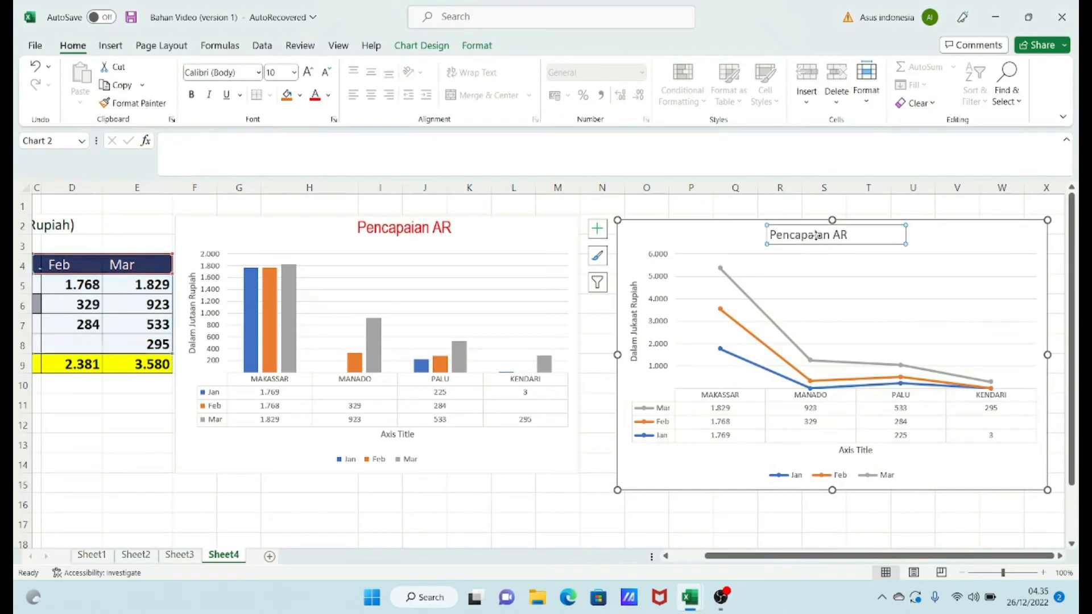
right_click(818, 239)
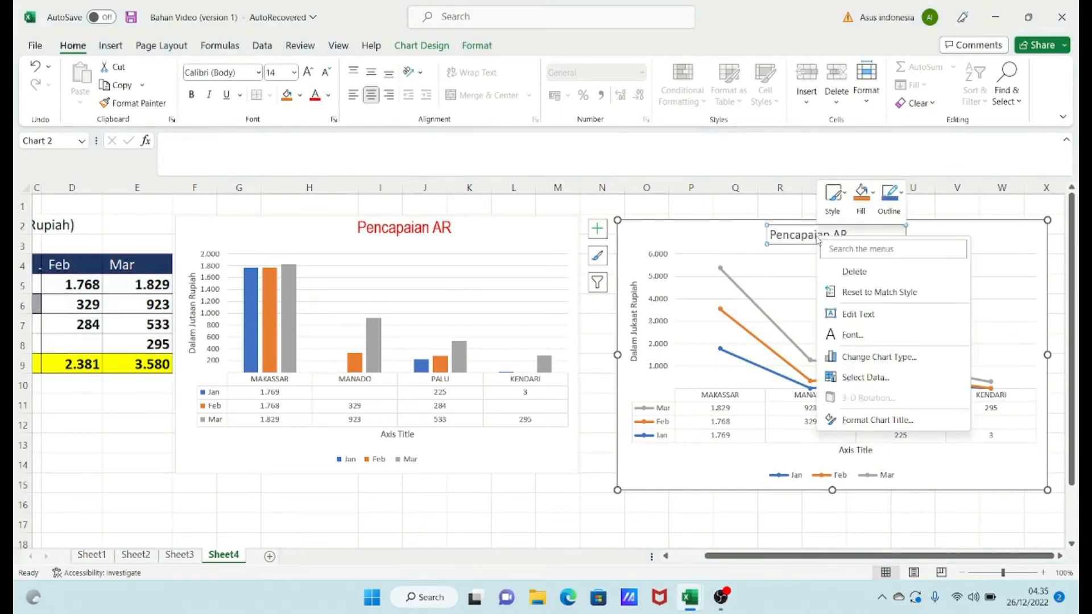
left_click(860, 336)
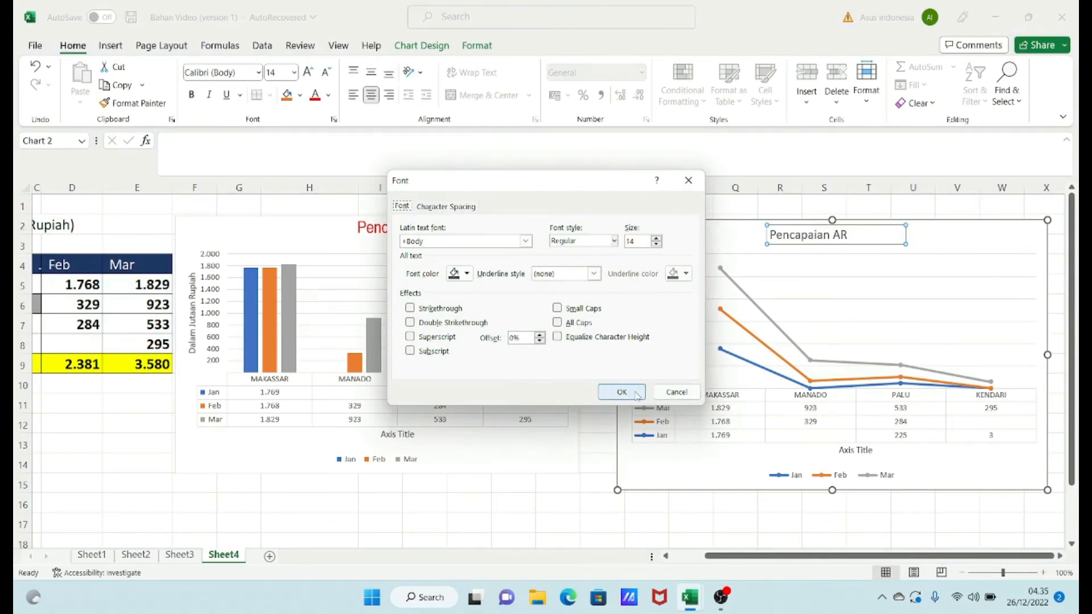
left_click(696, 393)
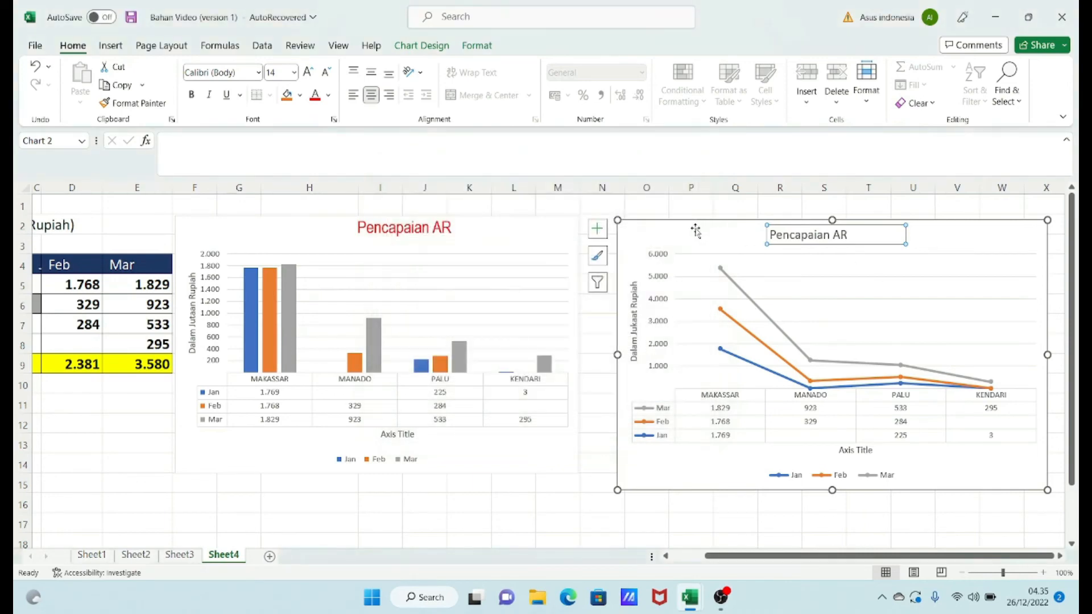
left_click(902, 308)
left_click(870, 231)
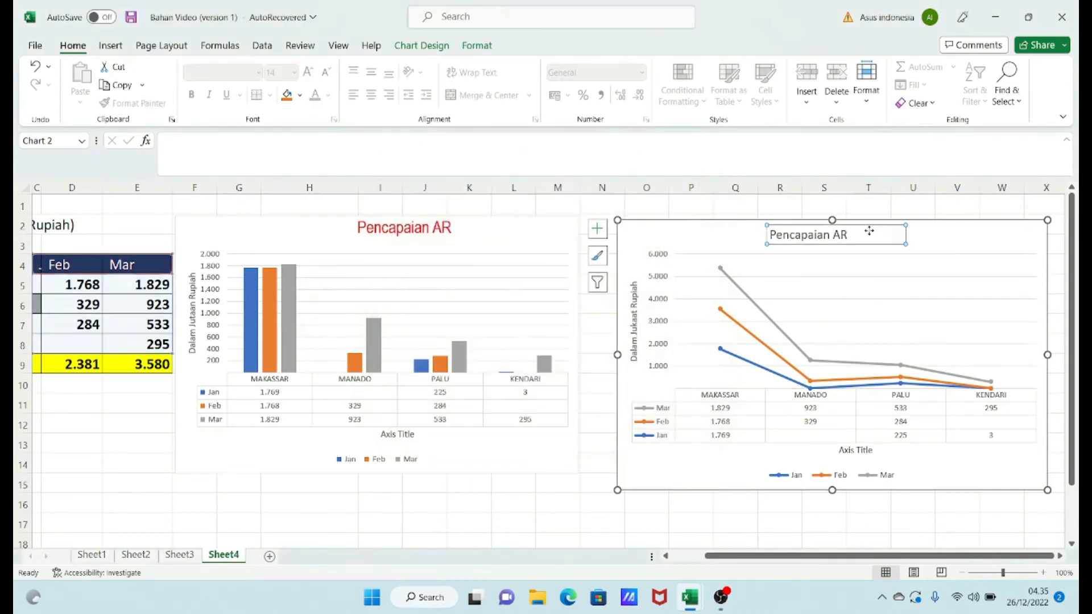
Set the font colour of the line chart's title "Pencapaian AR" to a lighter shade of the orange theme colour
left_click_drag(867, 230, 784, 232)
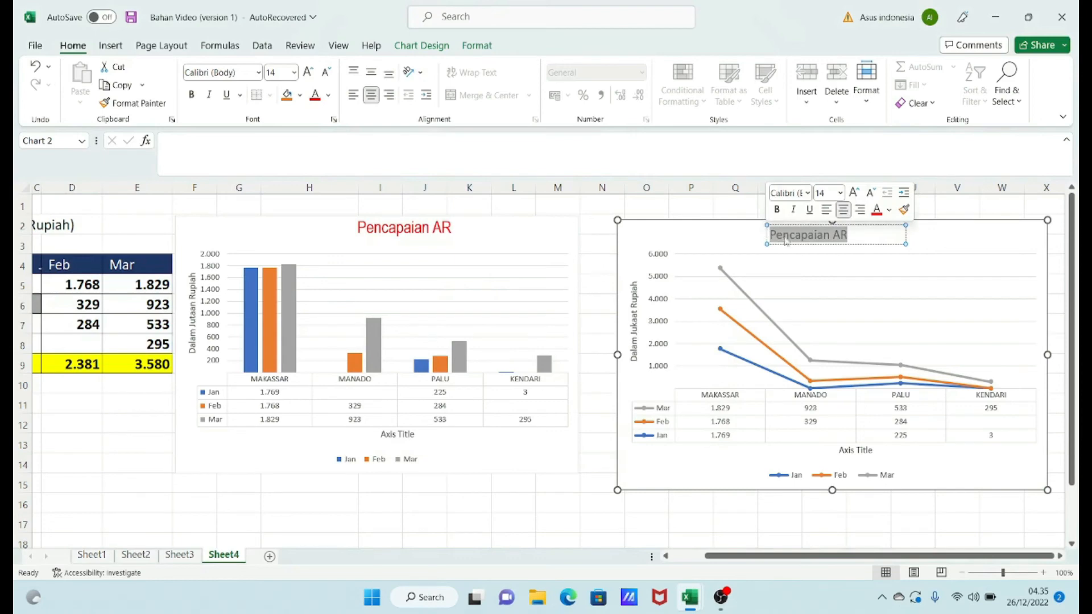
left_click(890, 212)
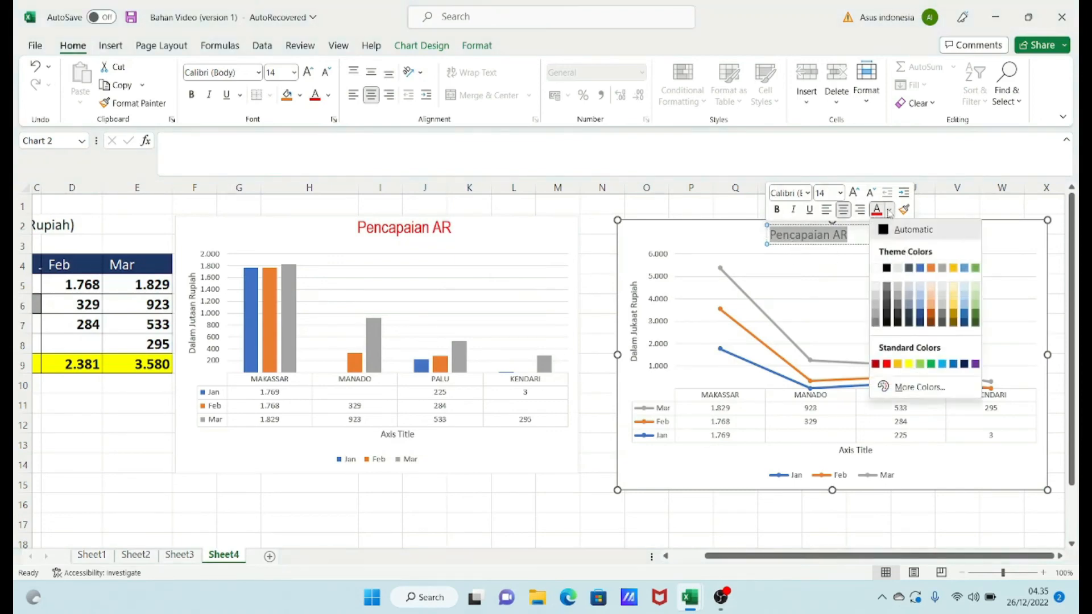
left_click(933, 307)
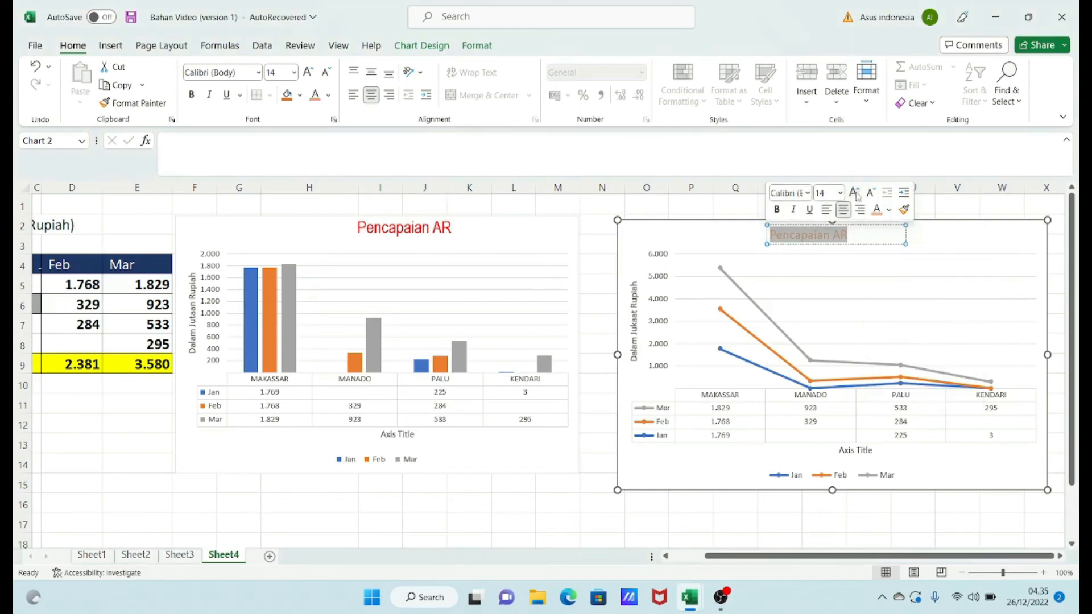
right_click(923, 279)
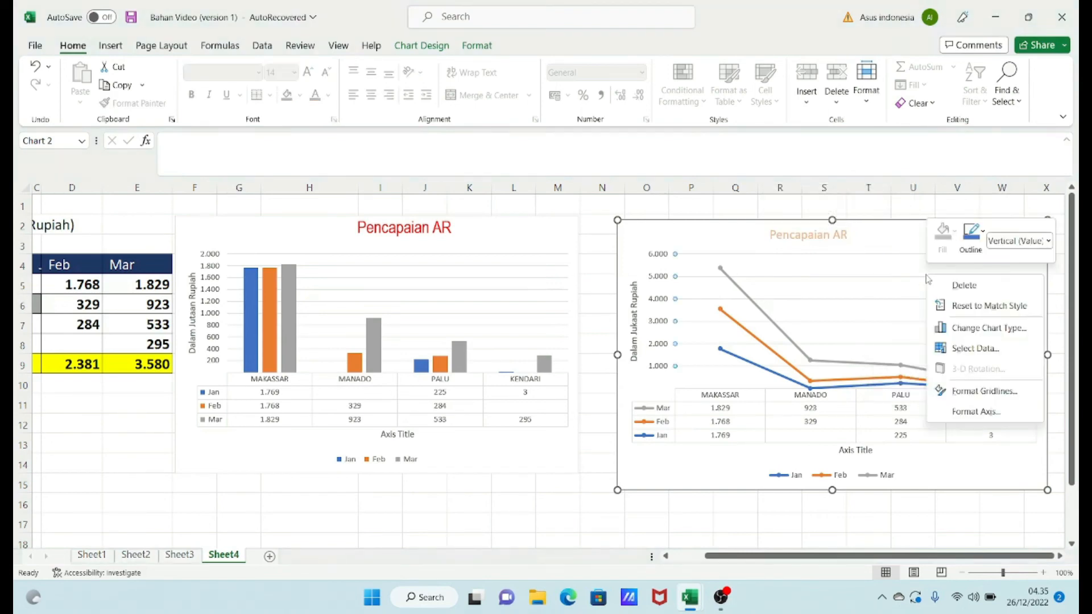
key("Escape")
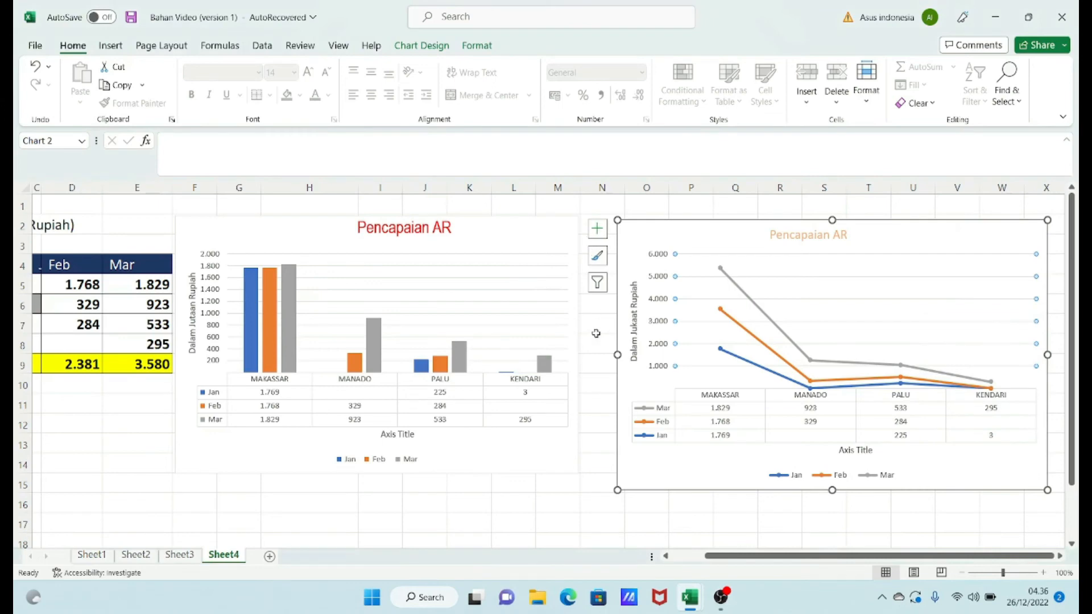
Increase the column chart's height by extending its lower edge down to row 16
left_click(492, 224)
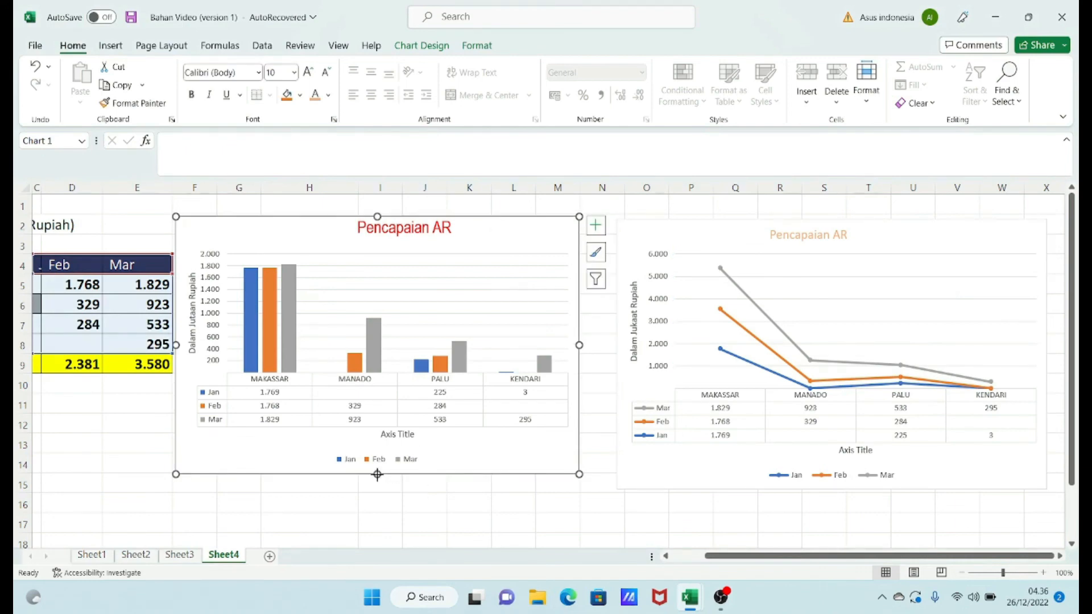
left_click_drag(377, 475, 377, 506)
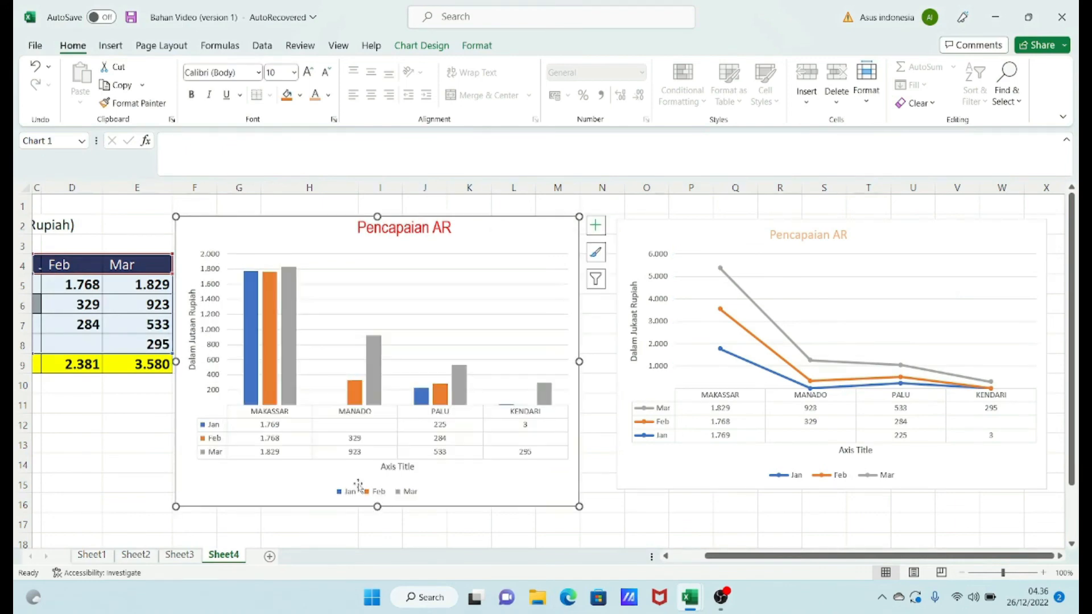
right_click(295, 438)
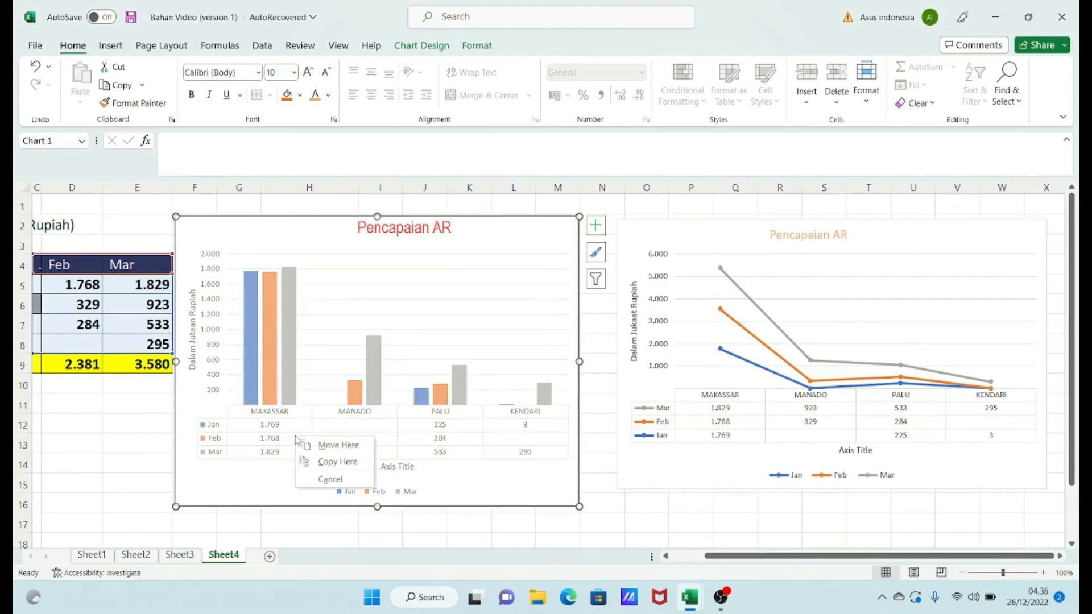
left_click(235, 436)
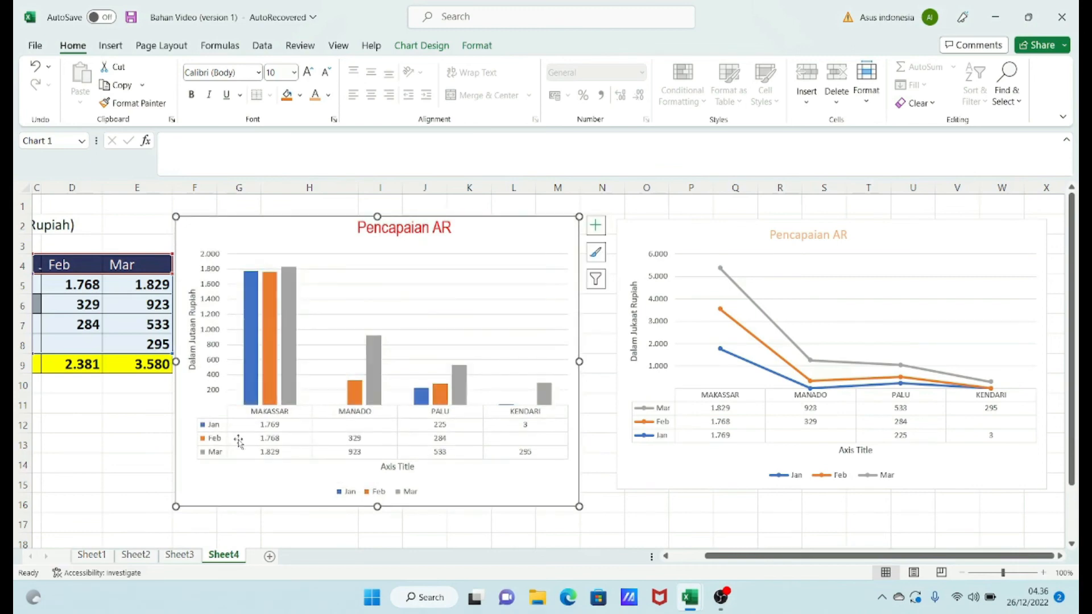
right_click(236, 438)
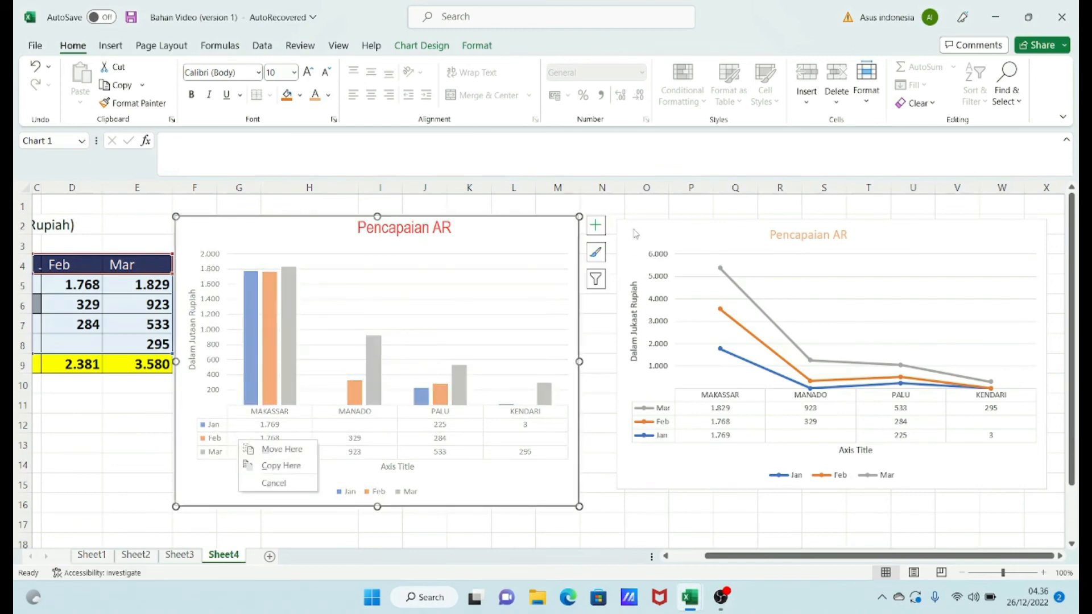
left_click(632, 204)
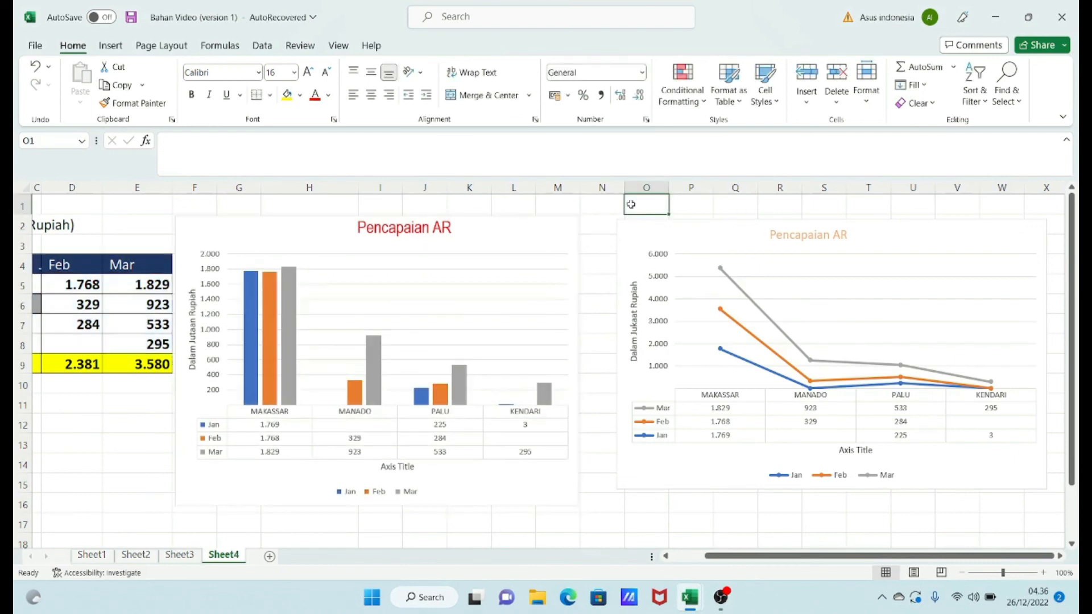